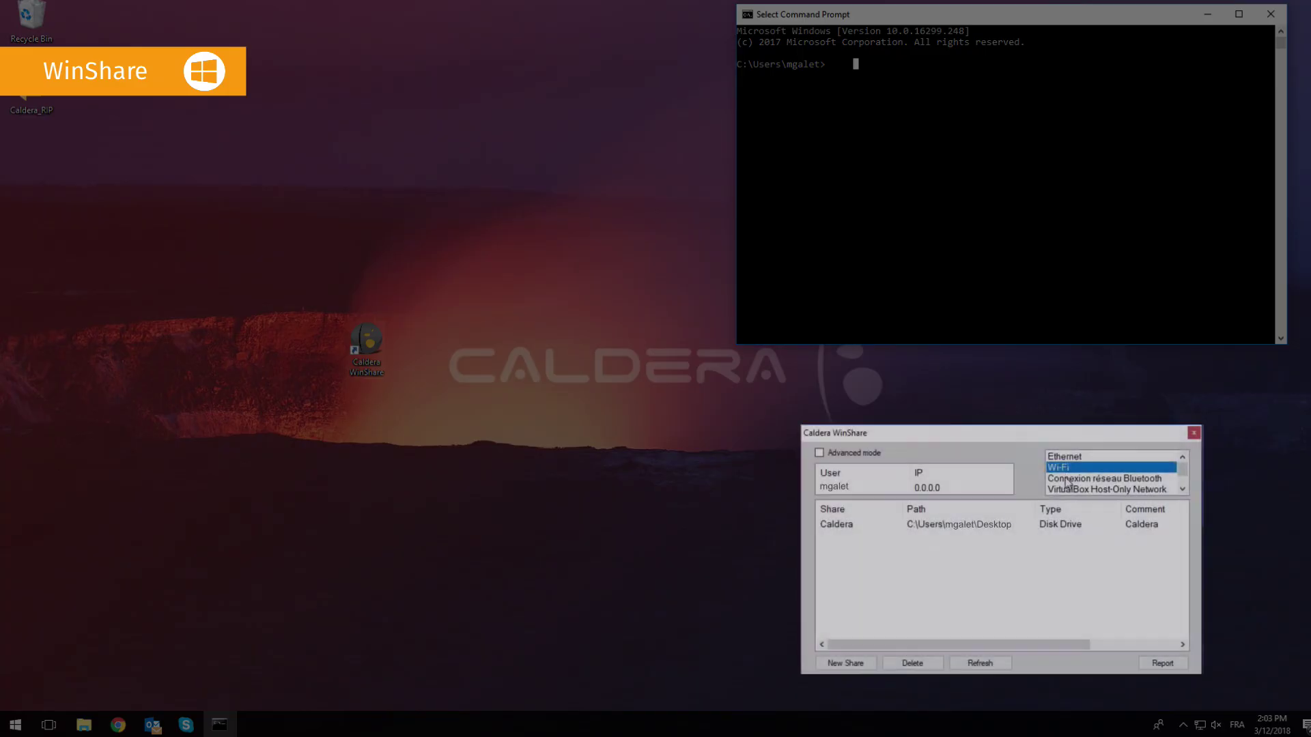
Share the Desktop folder as 'Demo', described 'demonstration', on the VirtualBox Host-Only Network.
click(1066, 490)
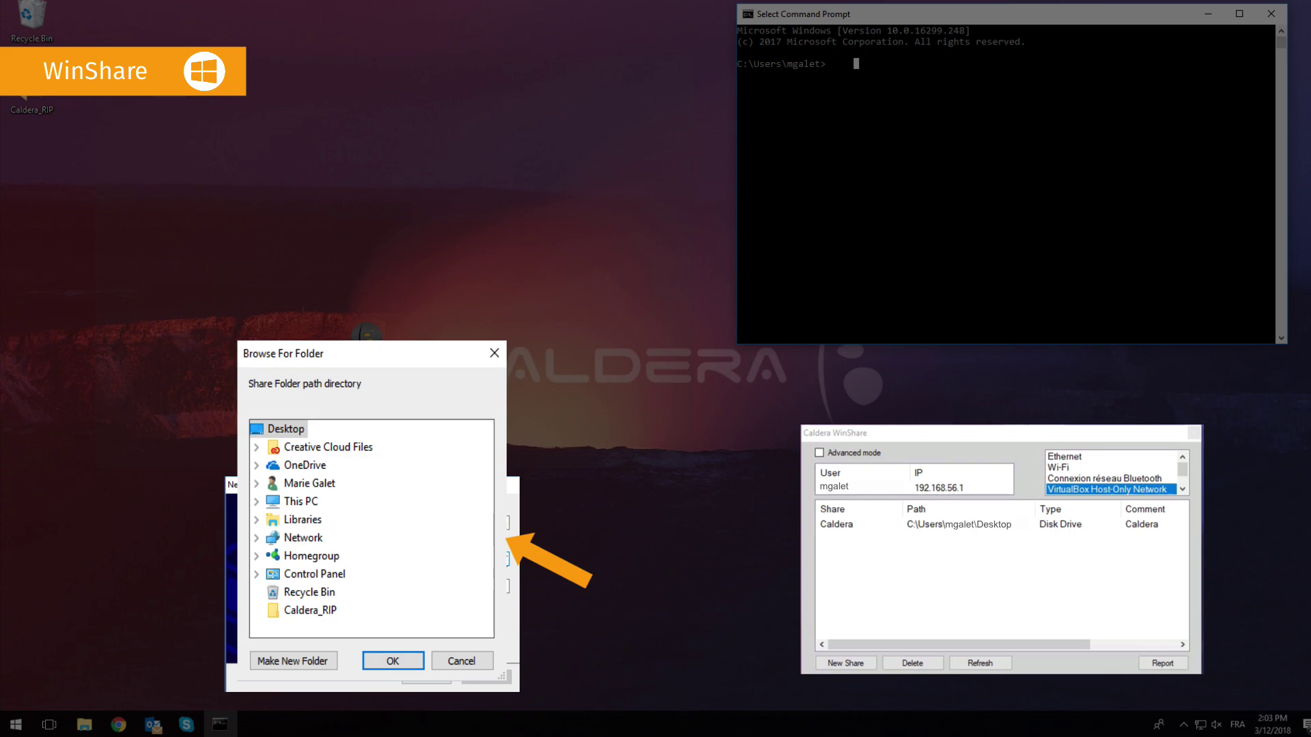
key(Return)
text(Demo)
key(Tab)
text(de)
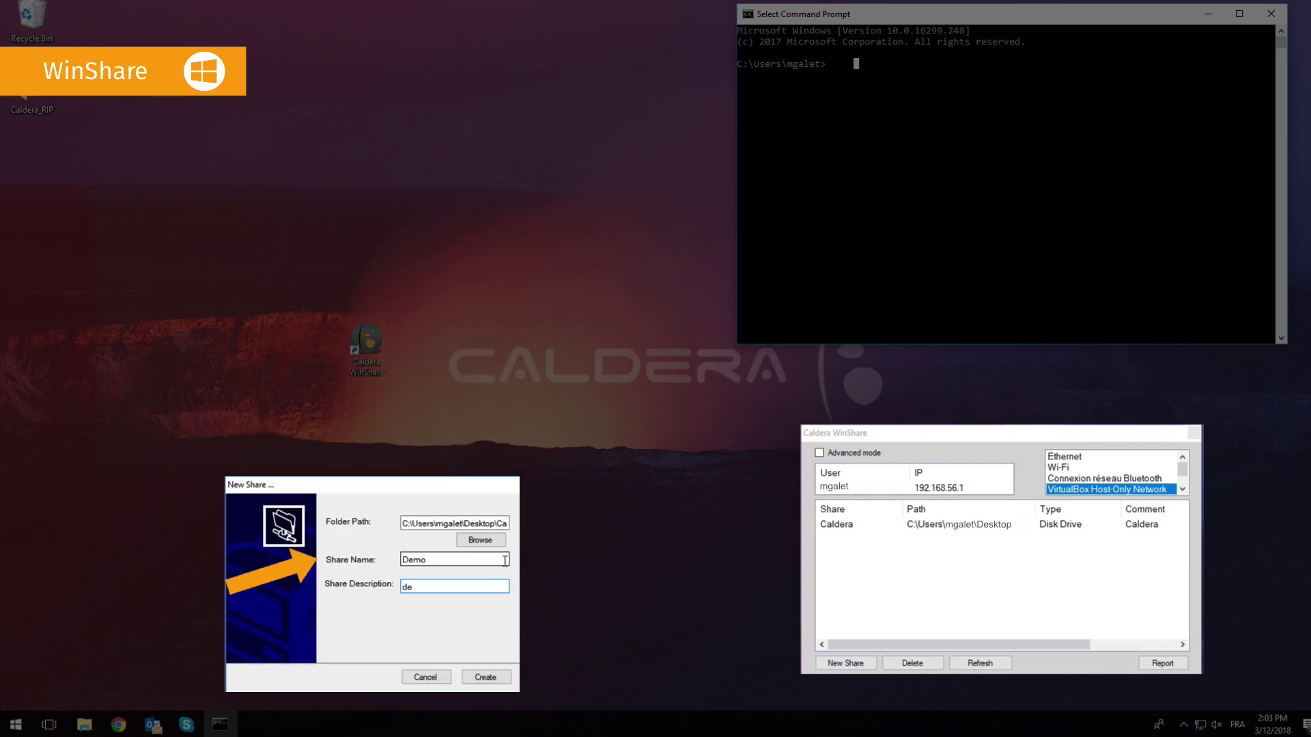
text(monstration)
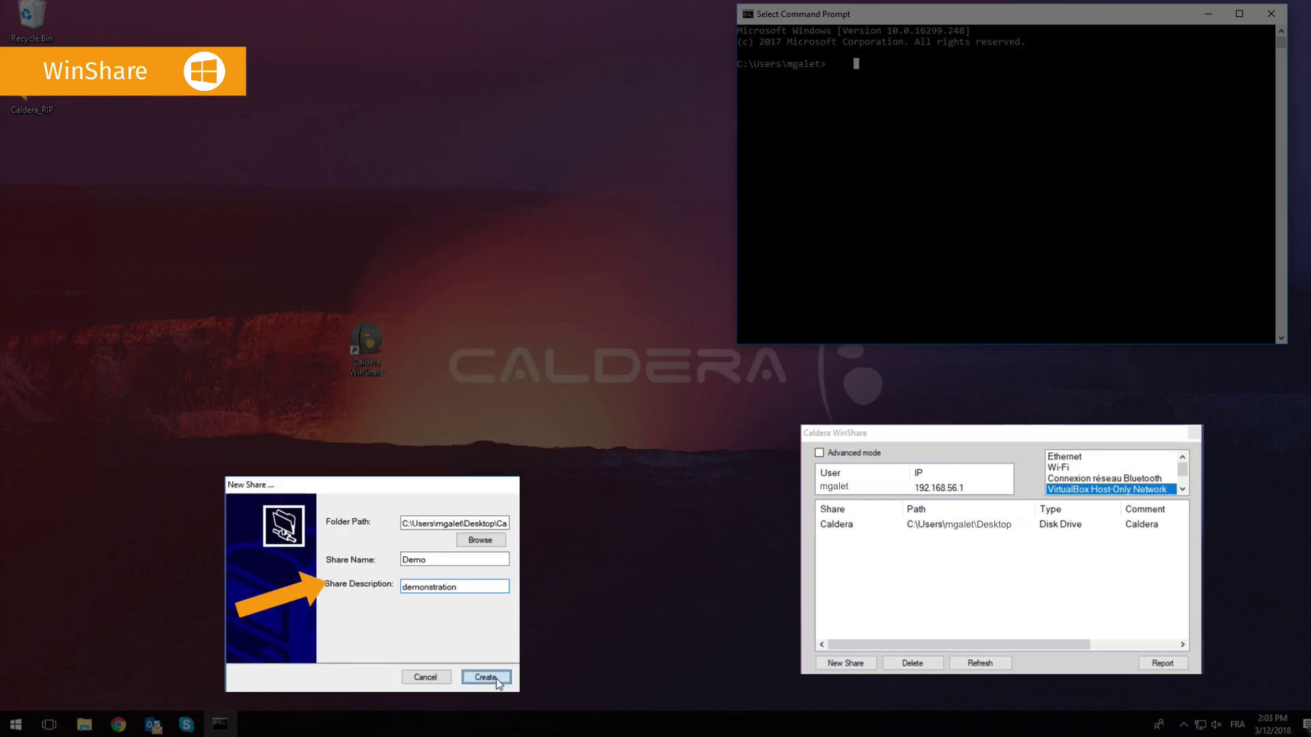
click(485, 677)
Run 'net share' and 'net share demo' to confirm Demo's full access for everyone.
click(709, 536)
text(net sh)
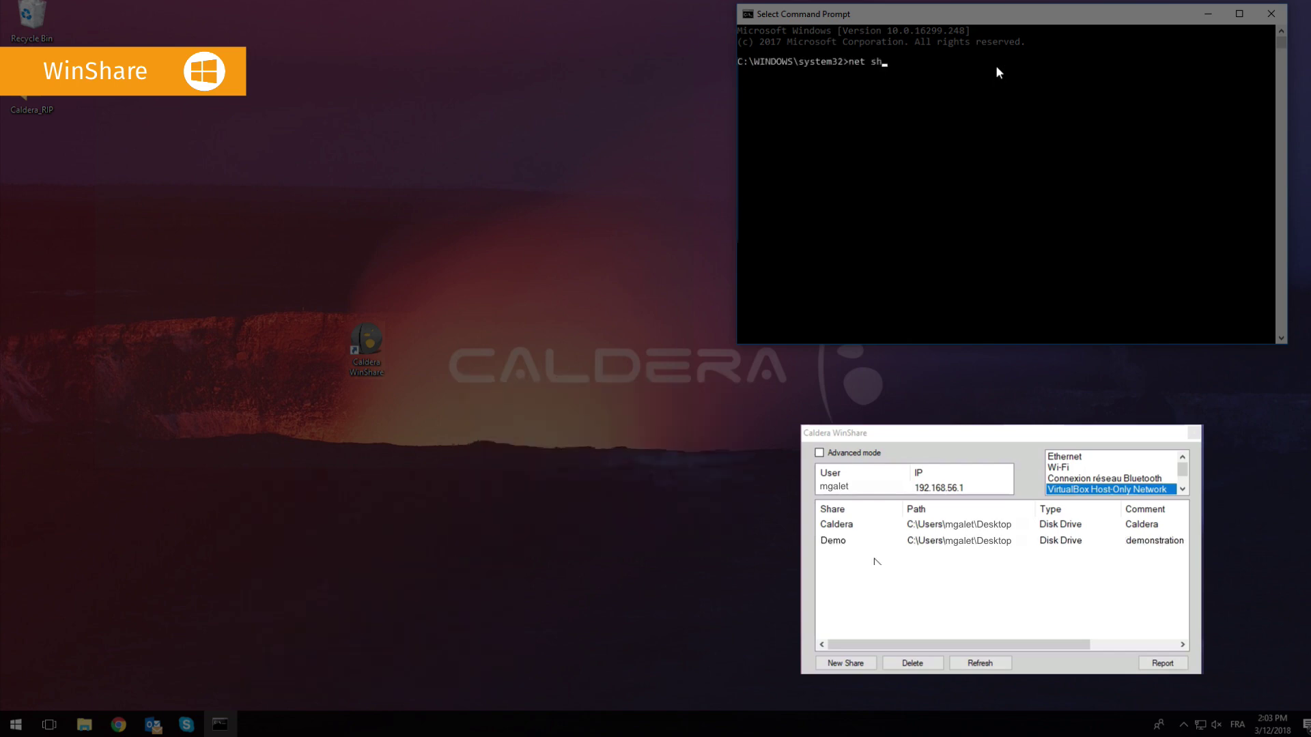
text(are)
key(Return)
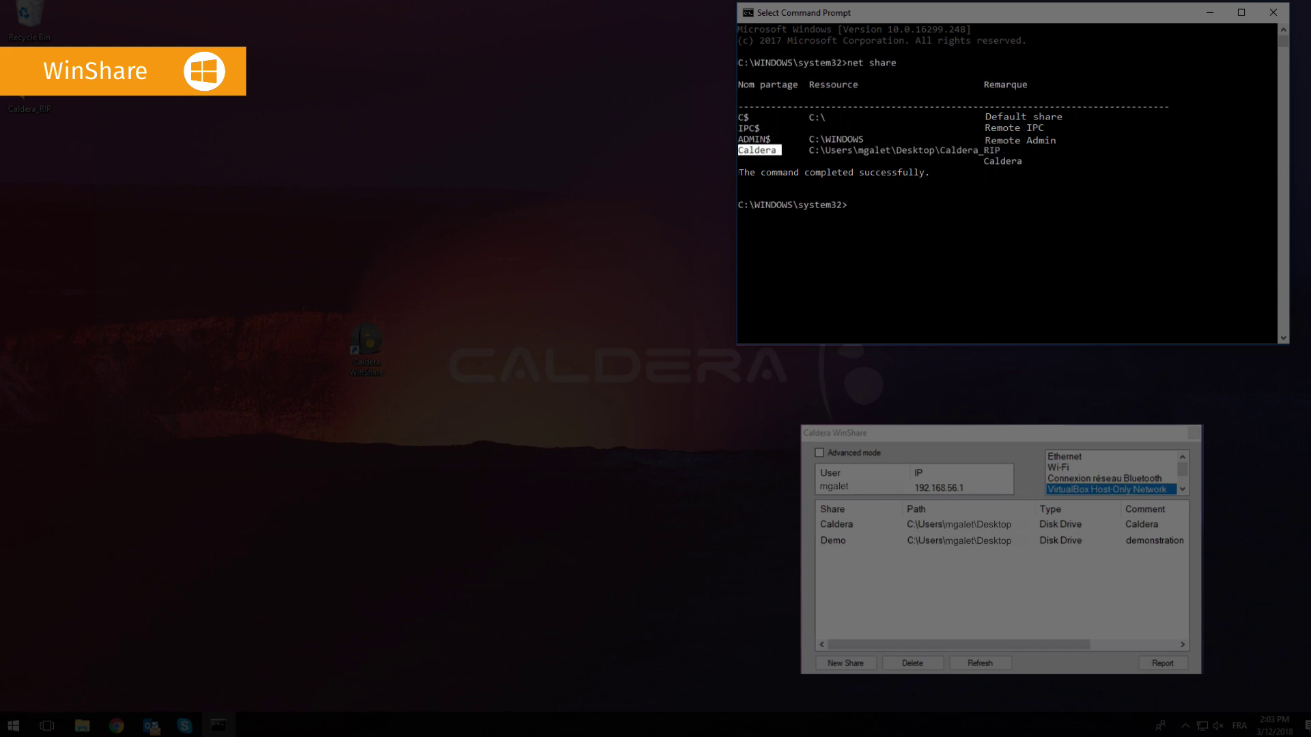
text(net share demo)
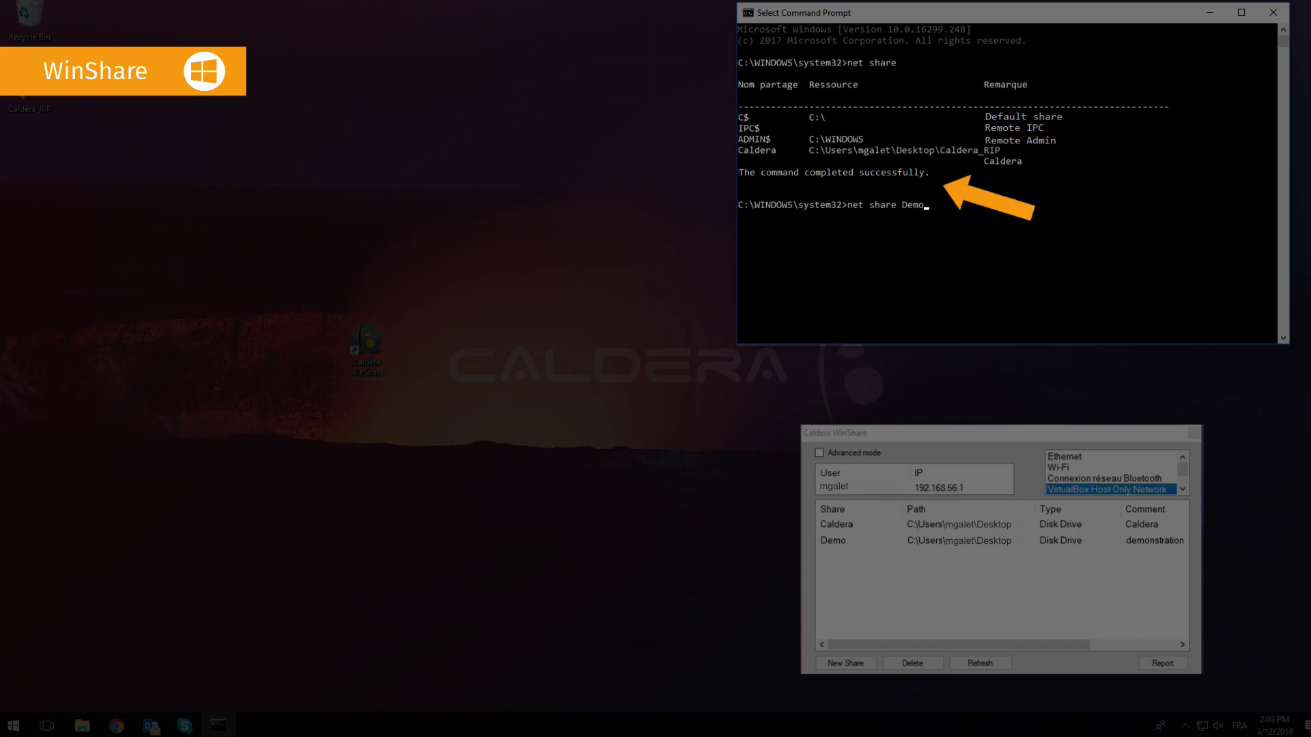
key(Return)
text(net)
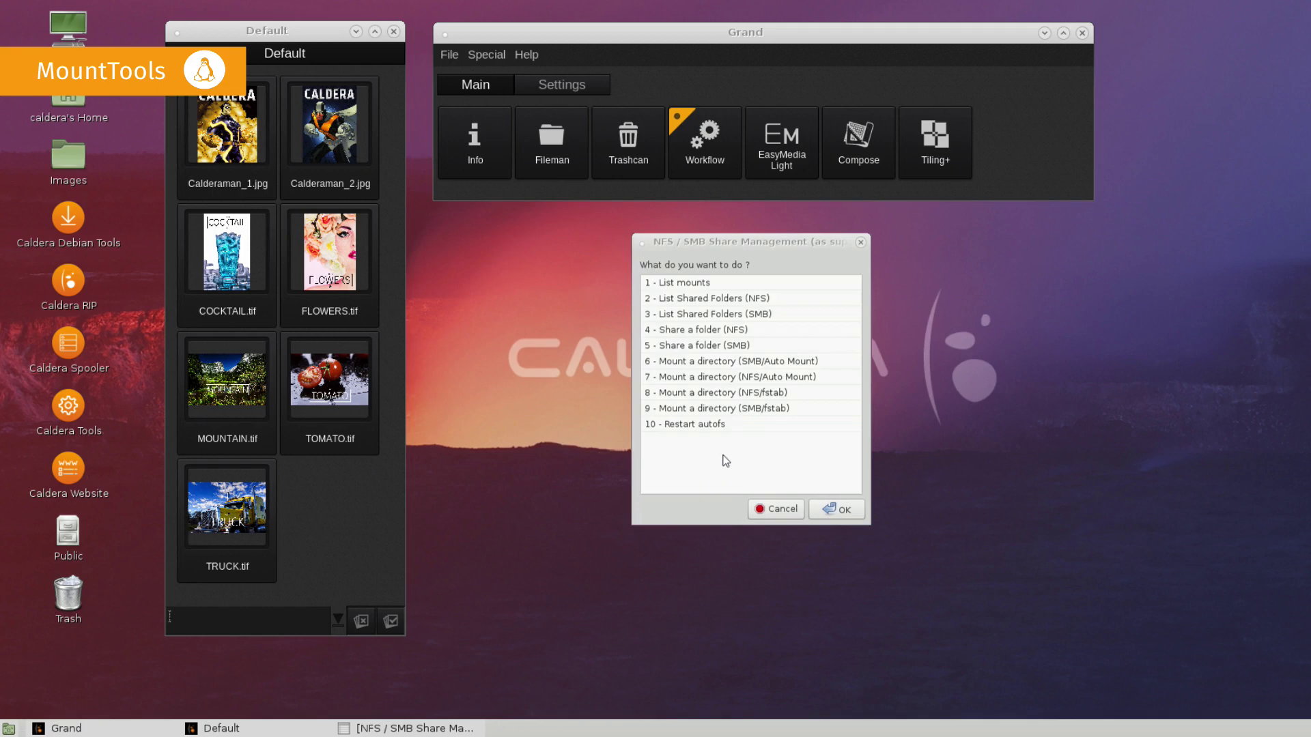
click(723, 477)
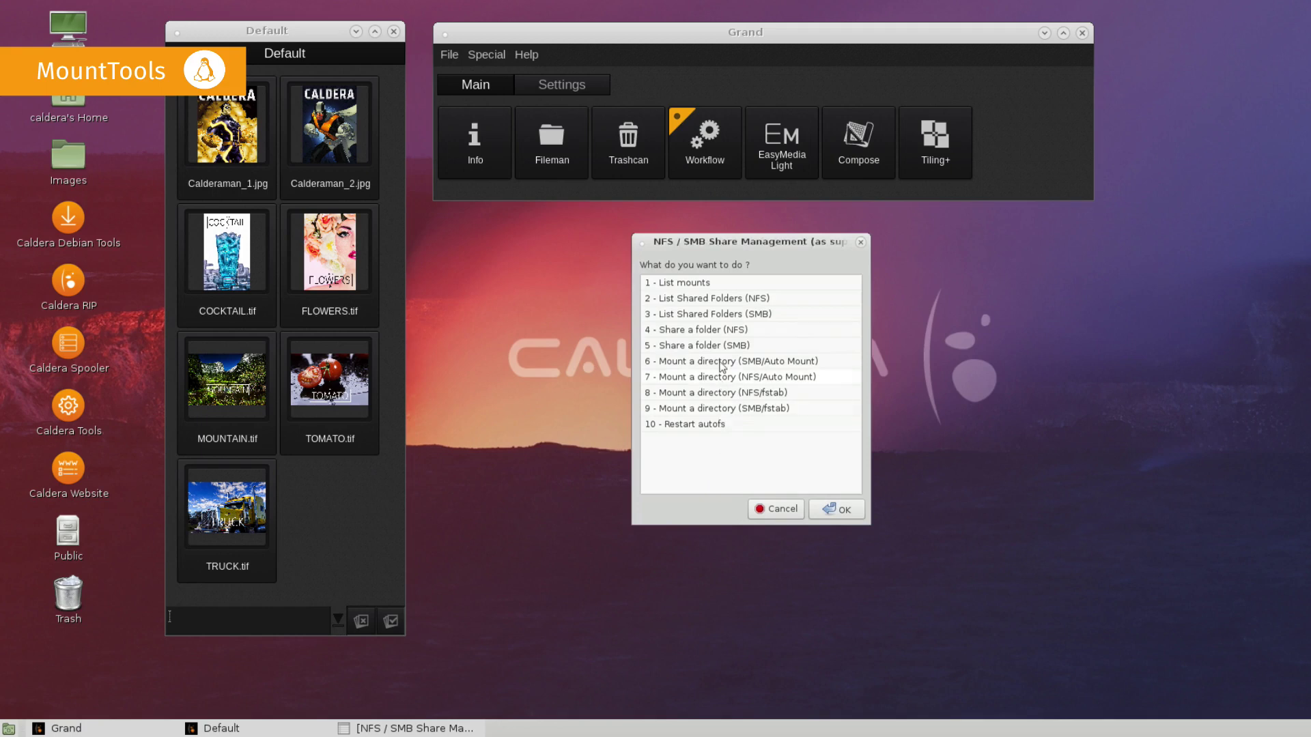
click(721, 285)
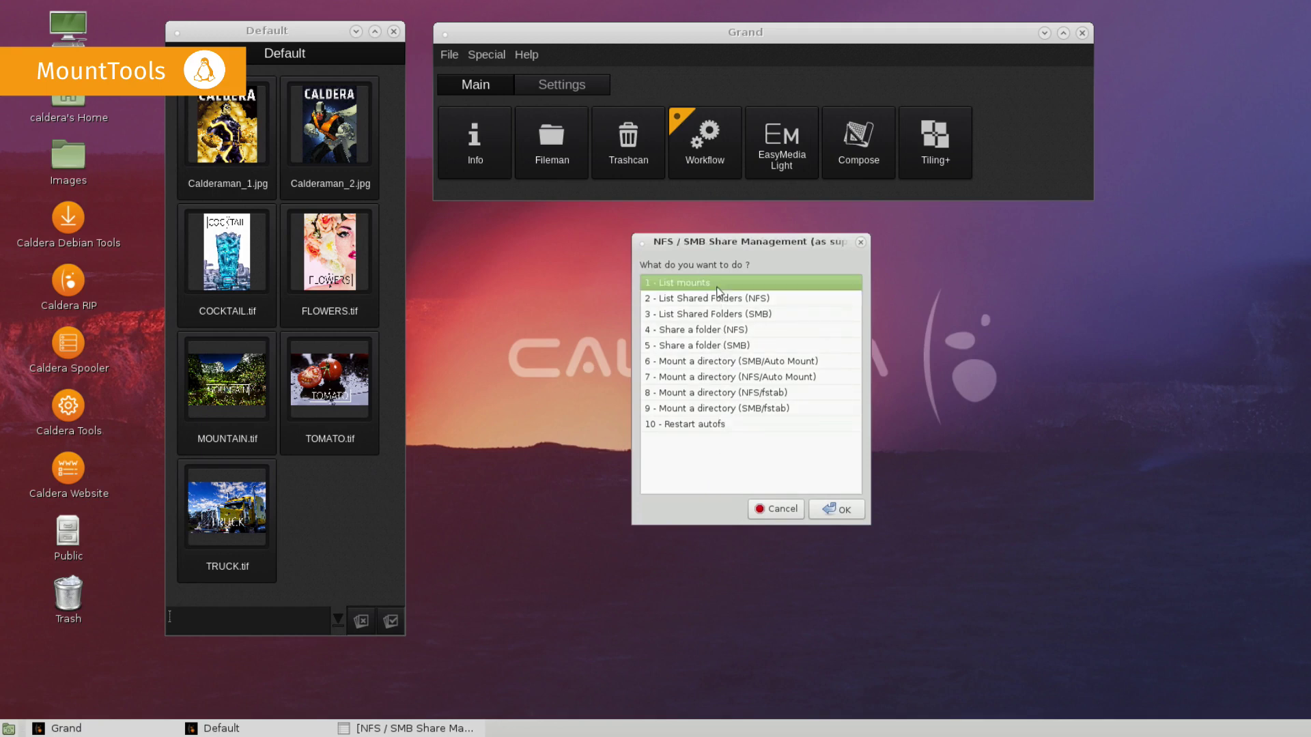
click(837, 510)
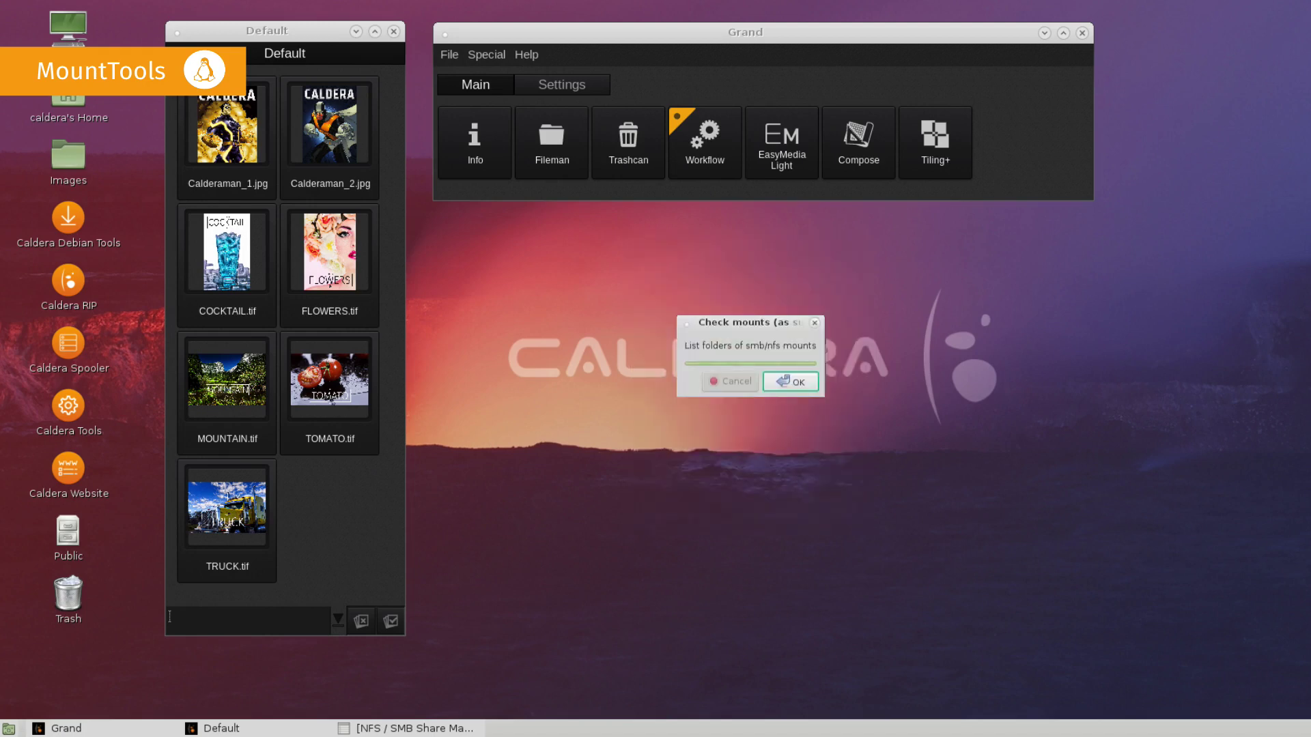
key(Return)
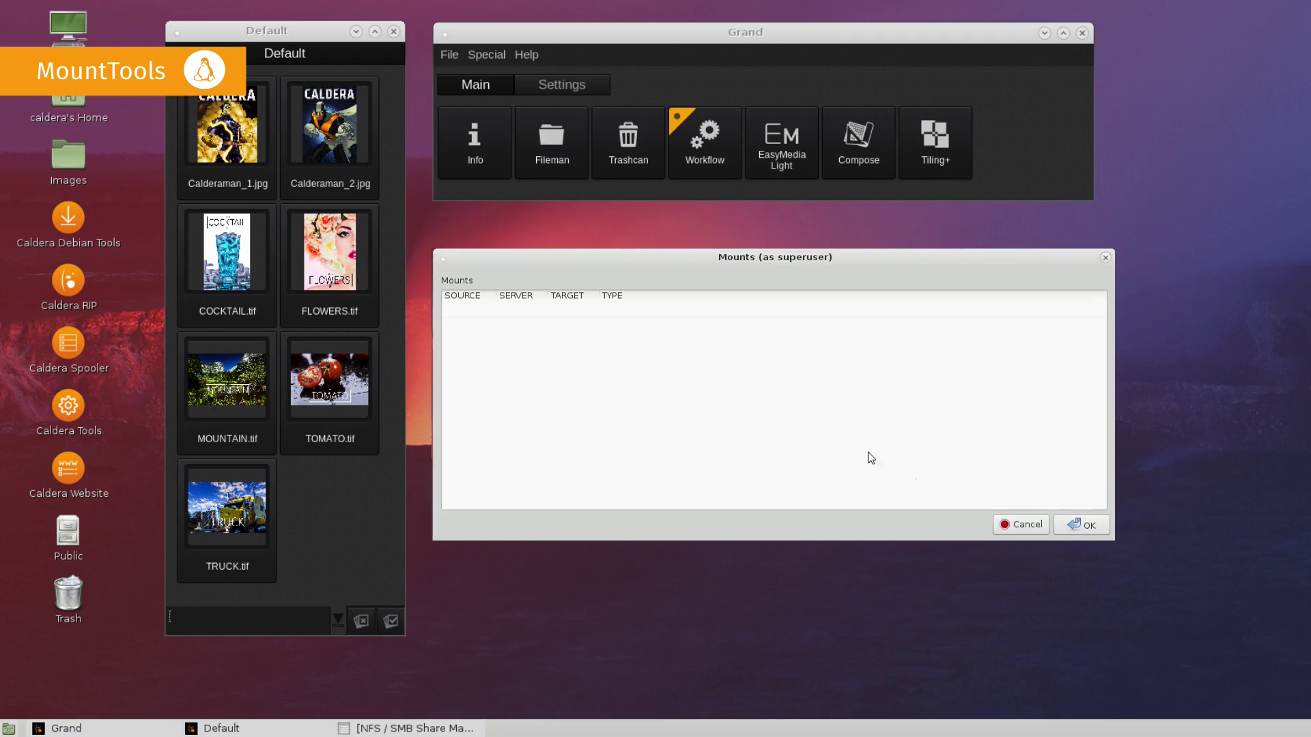
click(1084, 530)
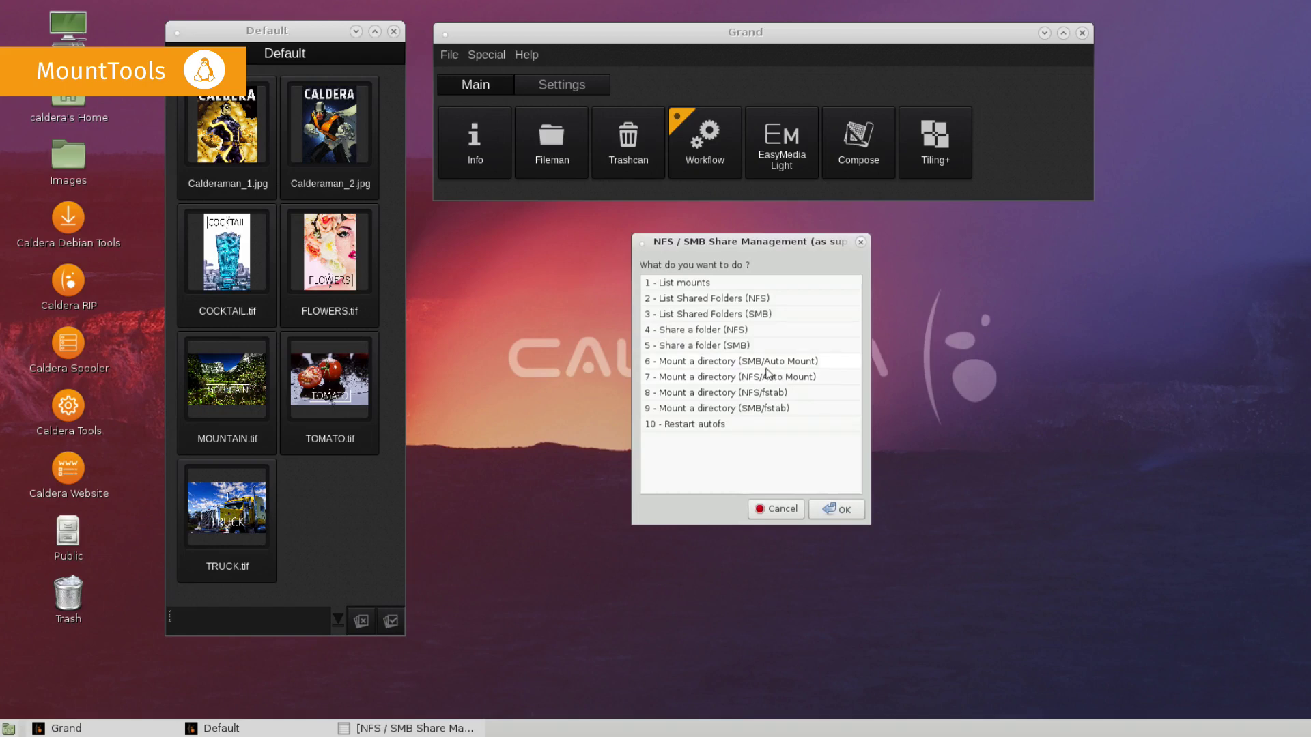
SMB auto-mount Windows server 10.59.2.50 at /mnt/smb/10.59.2.50 and bookmark it as 'Demo'.
double_click(767, 376)
text(0.2.5)
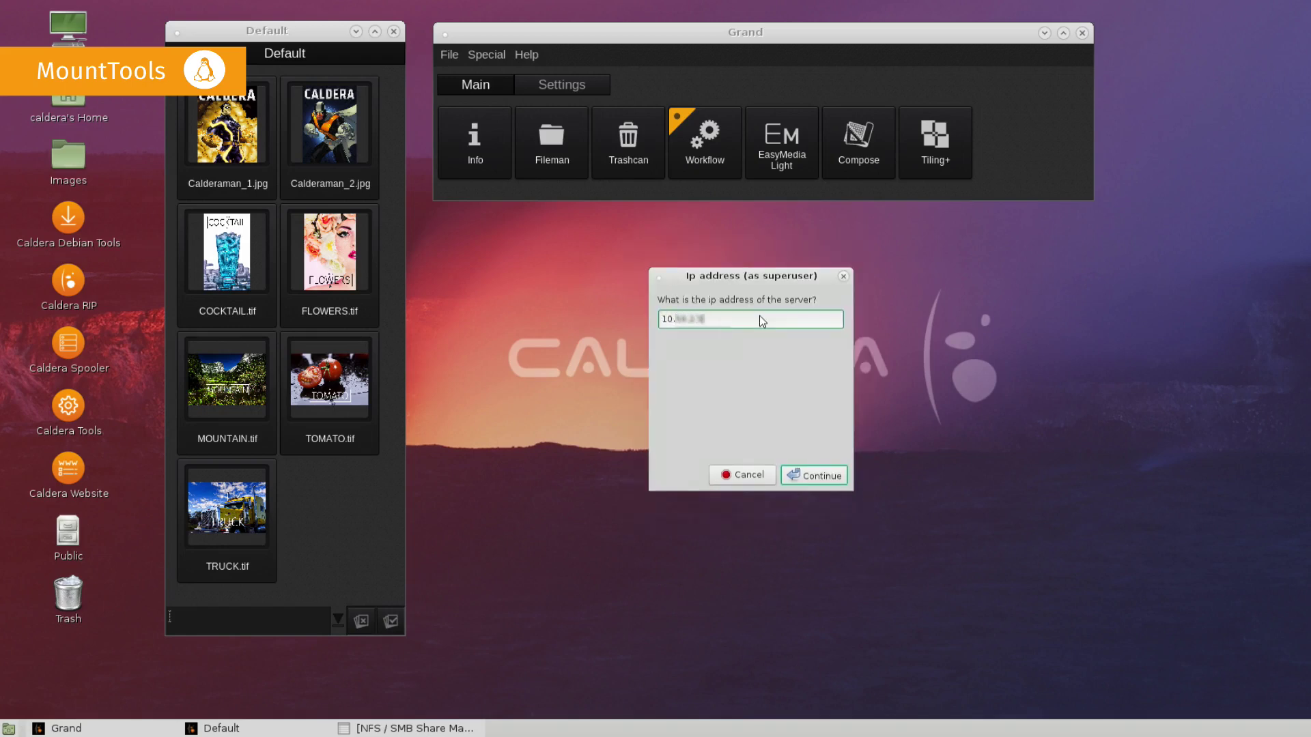
key(Return)
text(mgalet)
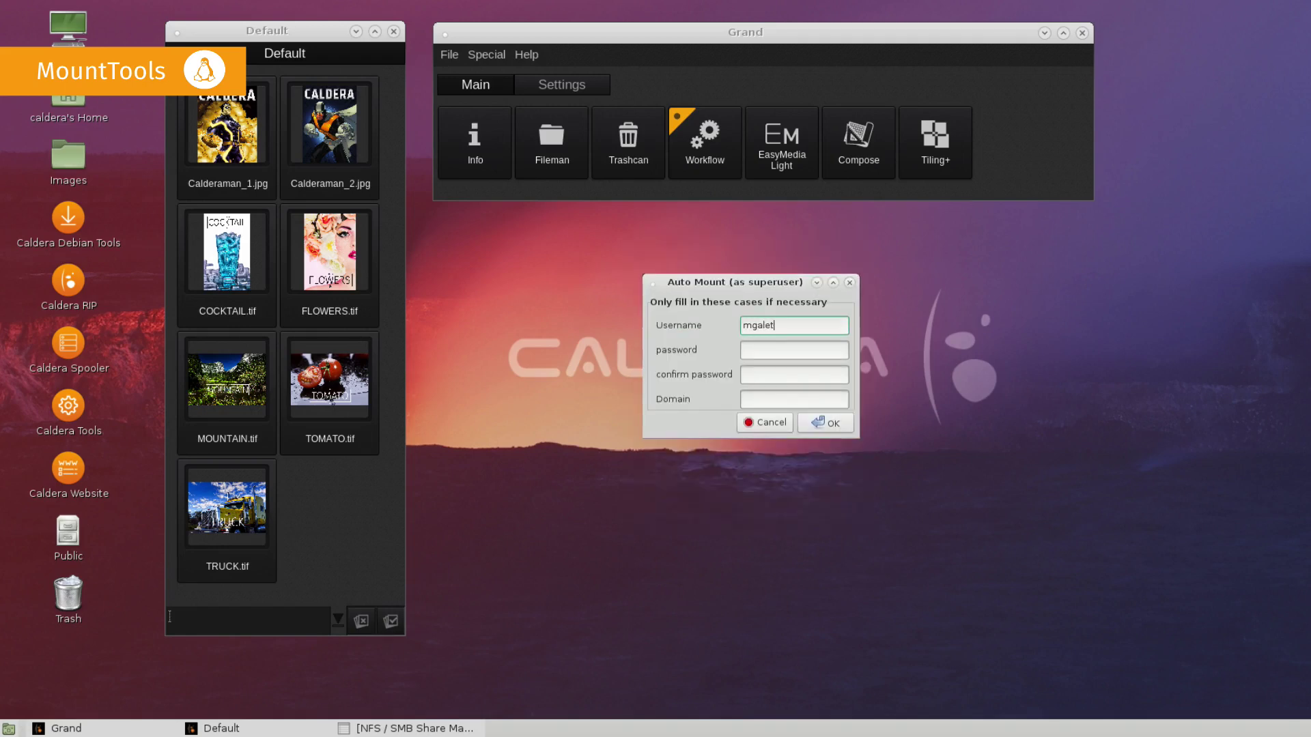
key(Tab)
text(*************)
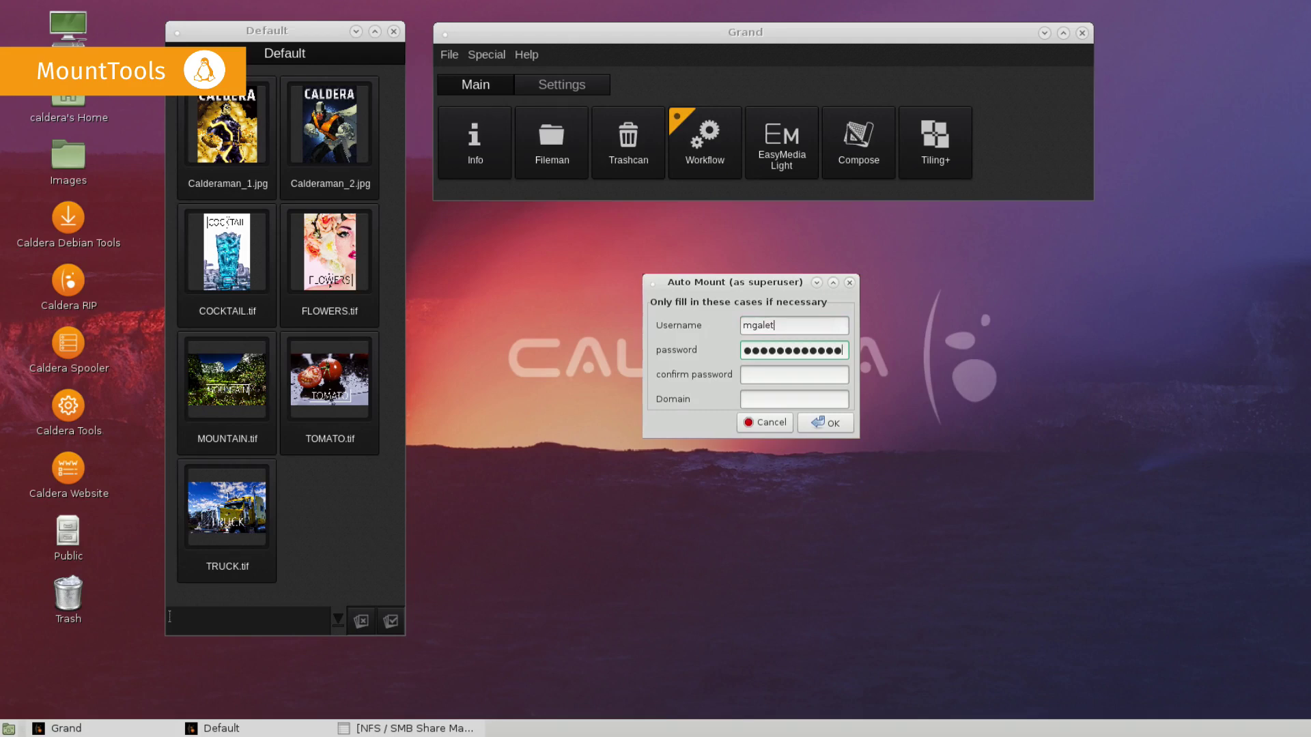
text(**)
key(Tab)
text(********)
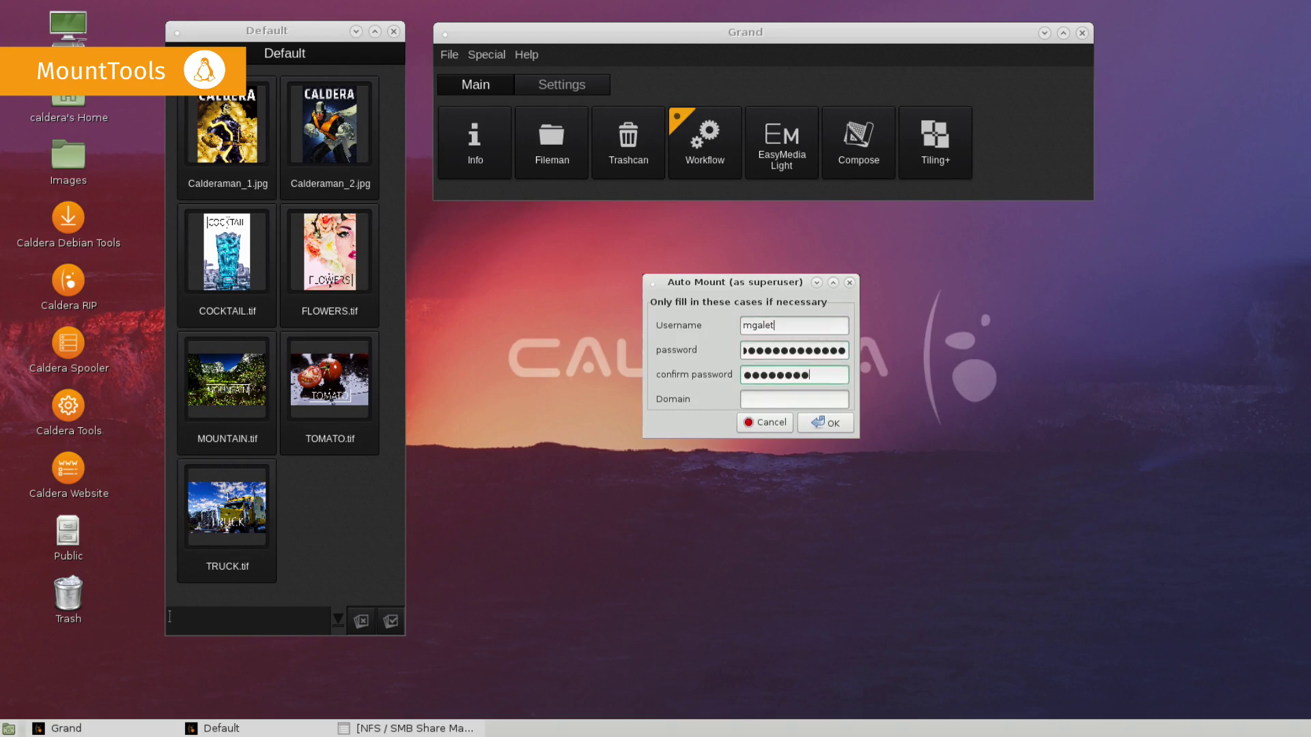
text(*******)
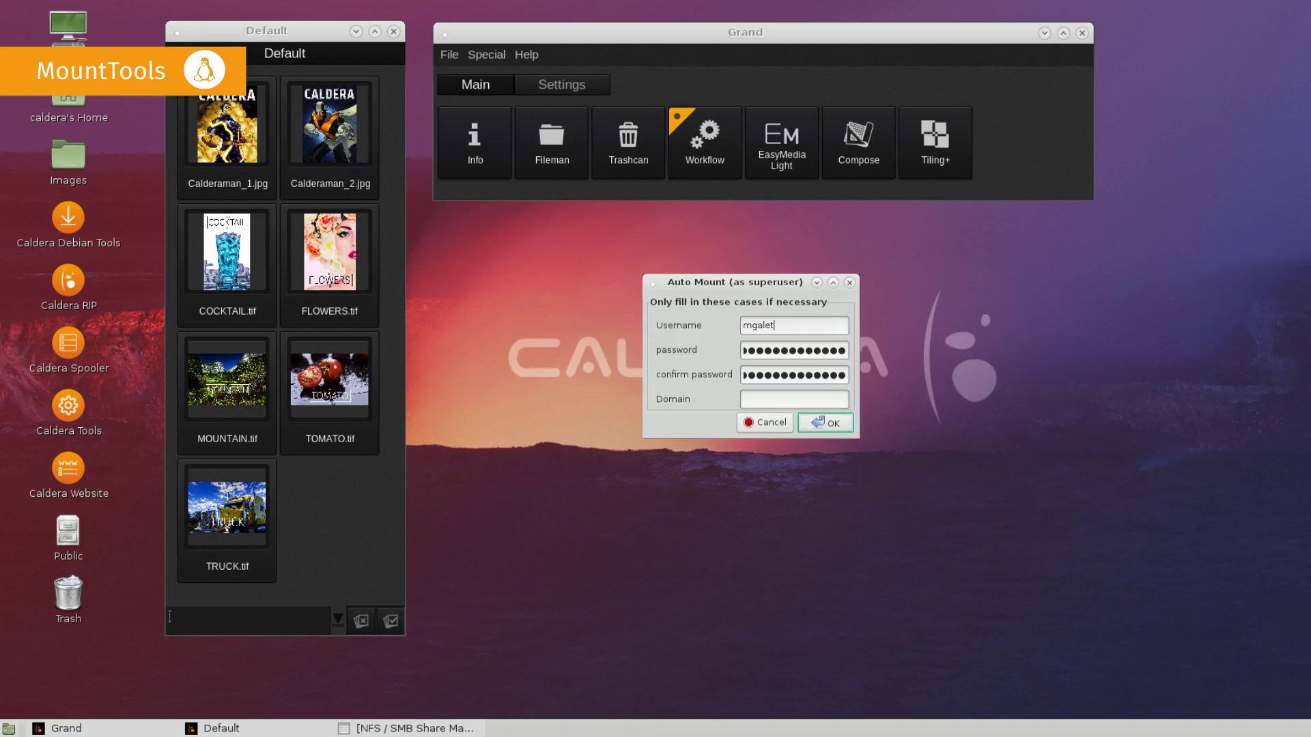
click(825, 423)
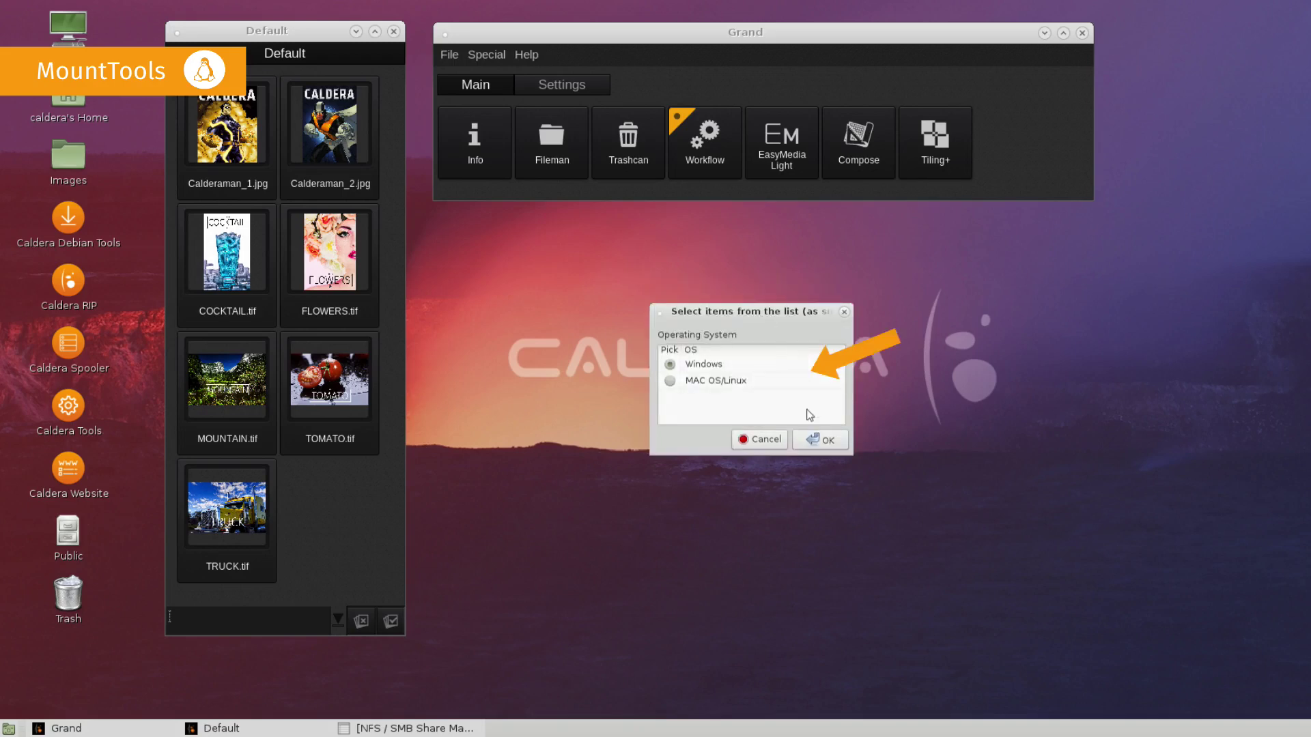
click(814, 439)
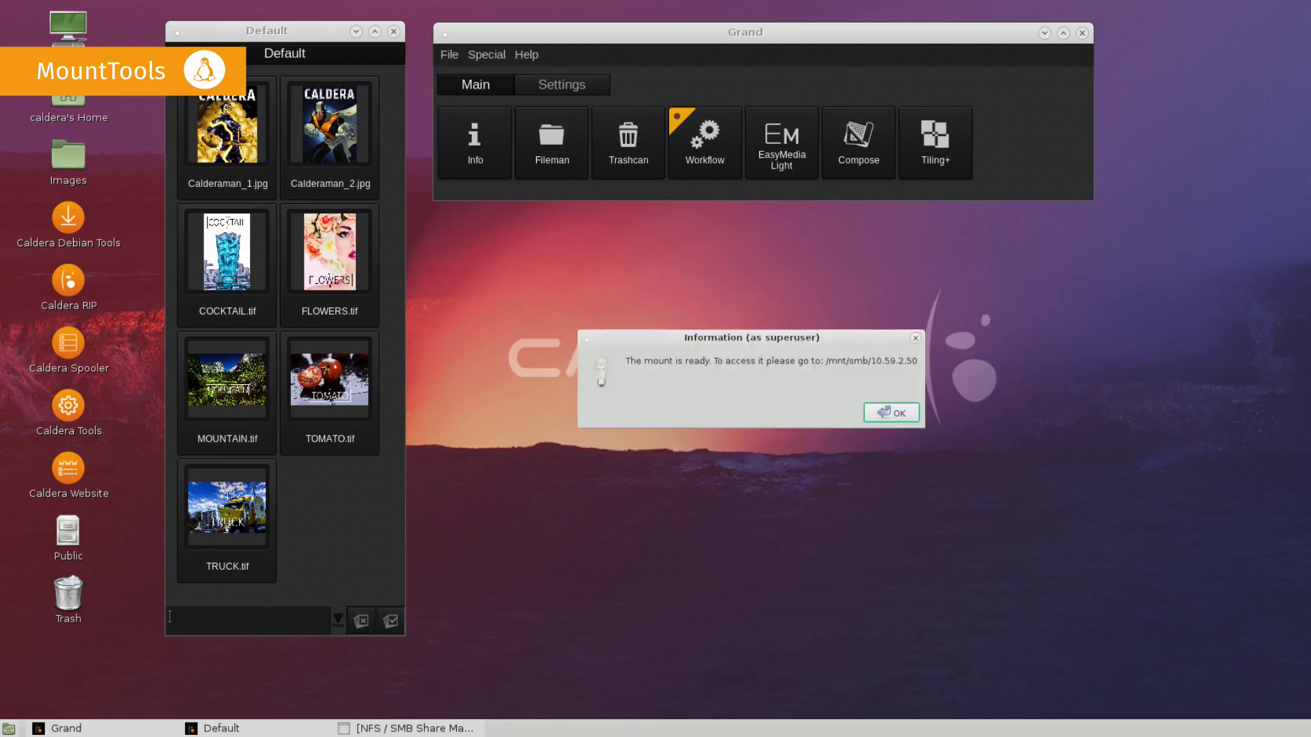
click(889, 413)
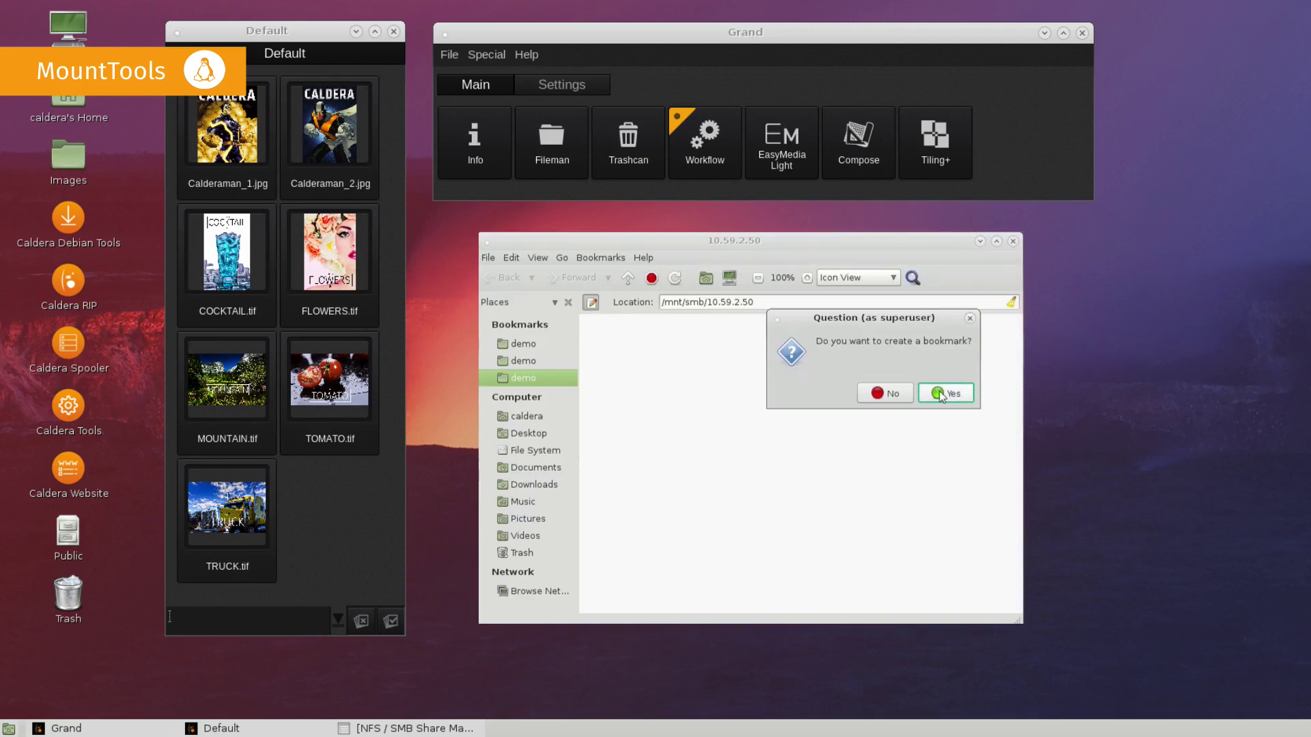
click(963, 393)
text(Demo)
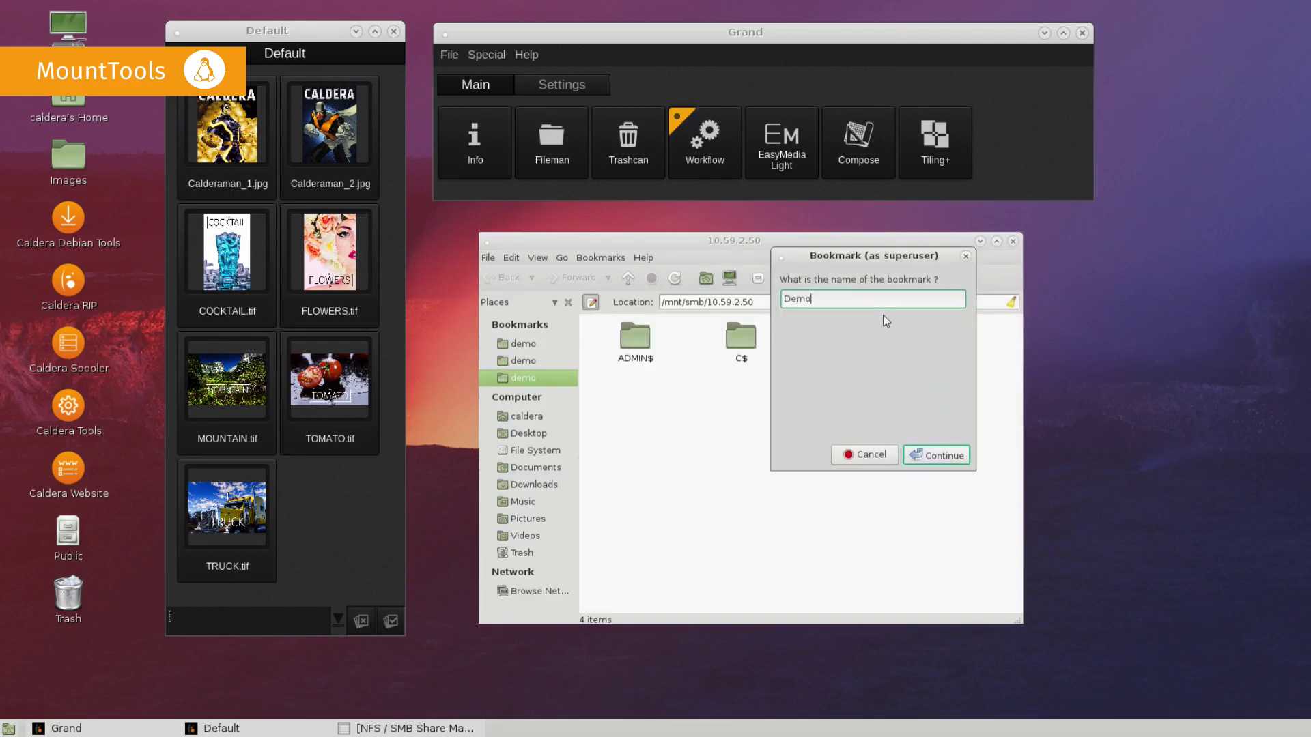
click(928, 452)
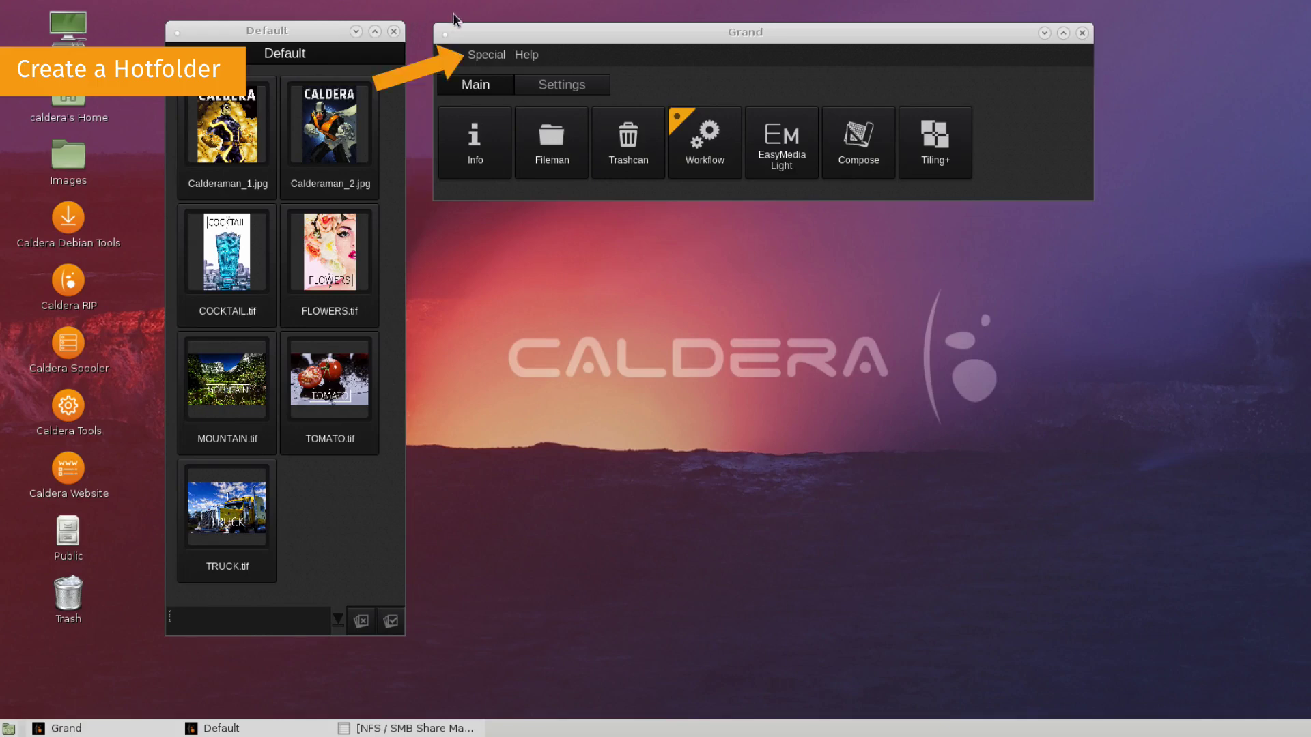
Create hot folder MyHotFolder for the Demonstration tab, watching /mnt/smb/10.59.2.50/Demo.
click(476, 54)
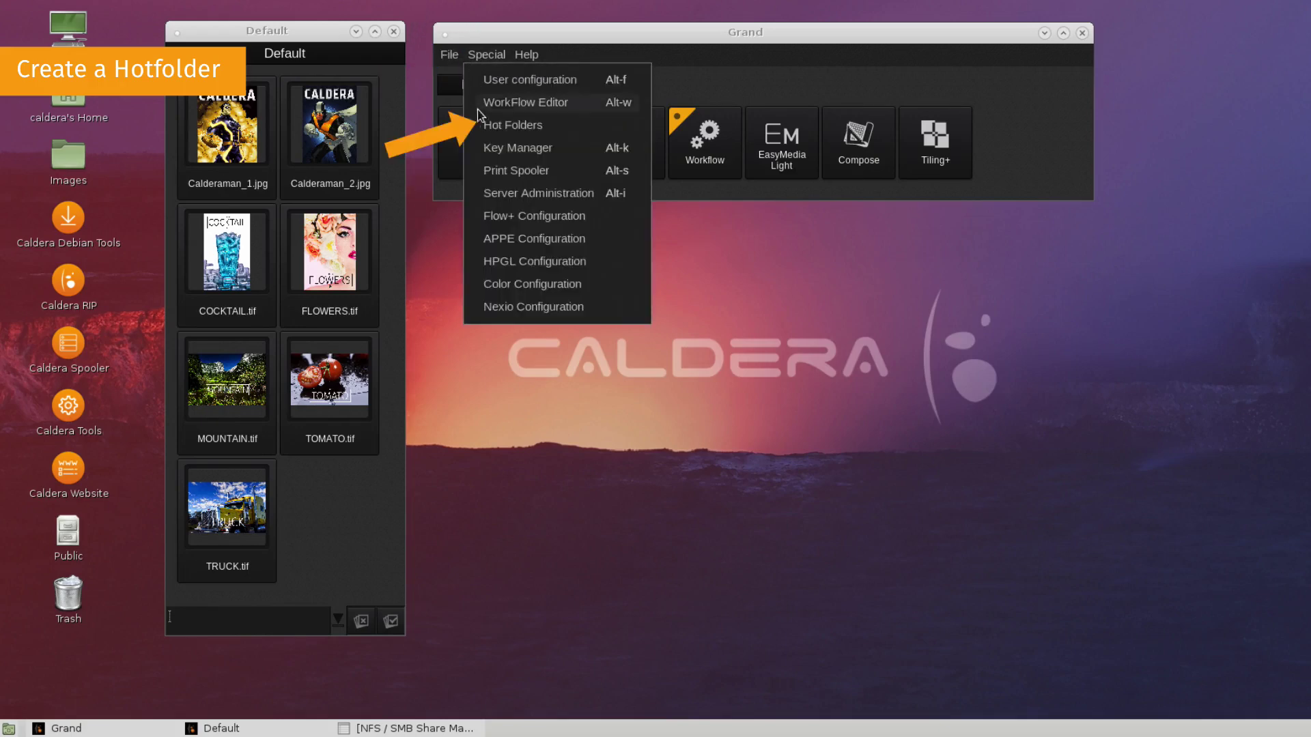
click(482, 127)
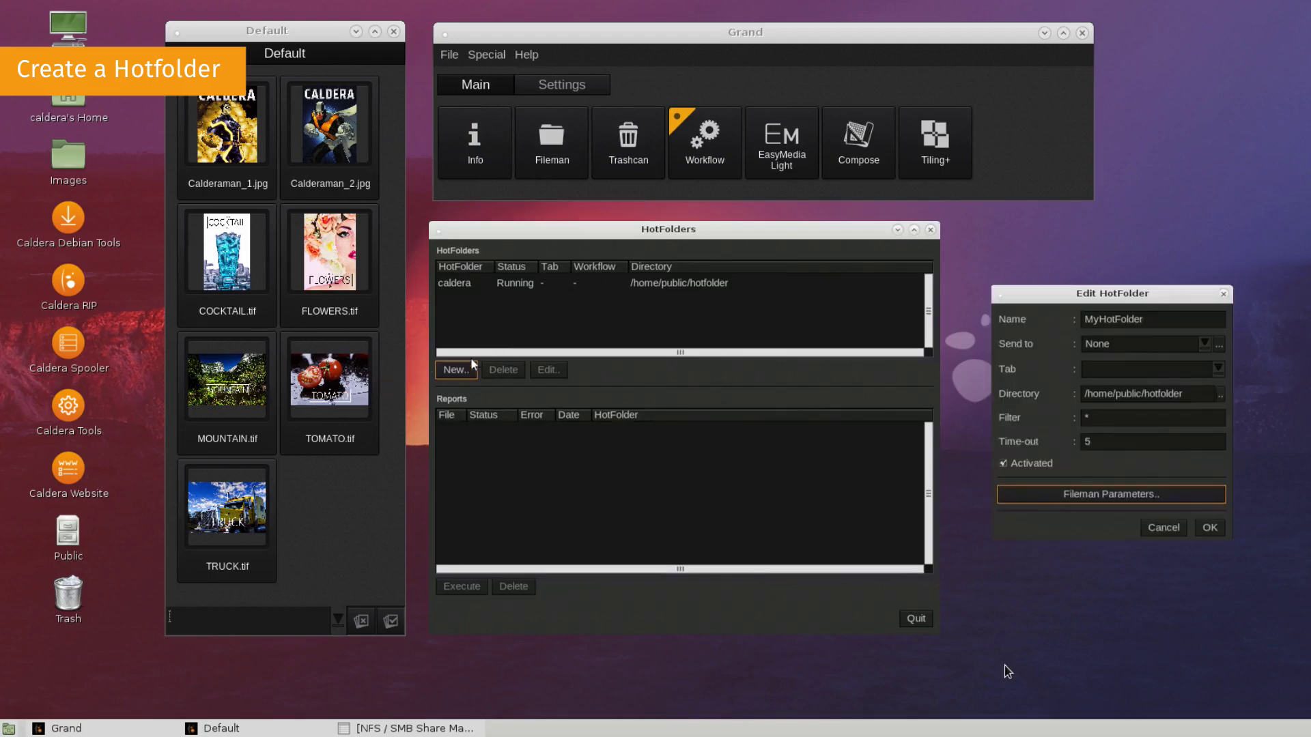
click(1219, 371)
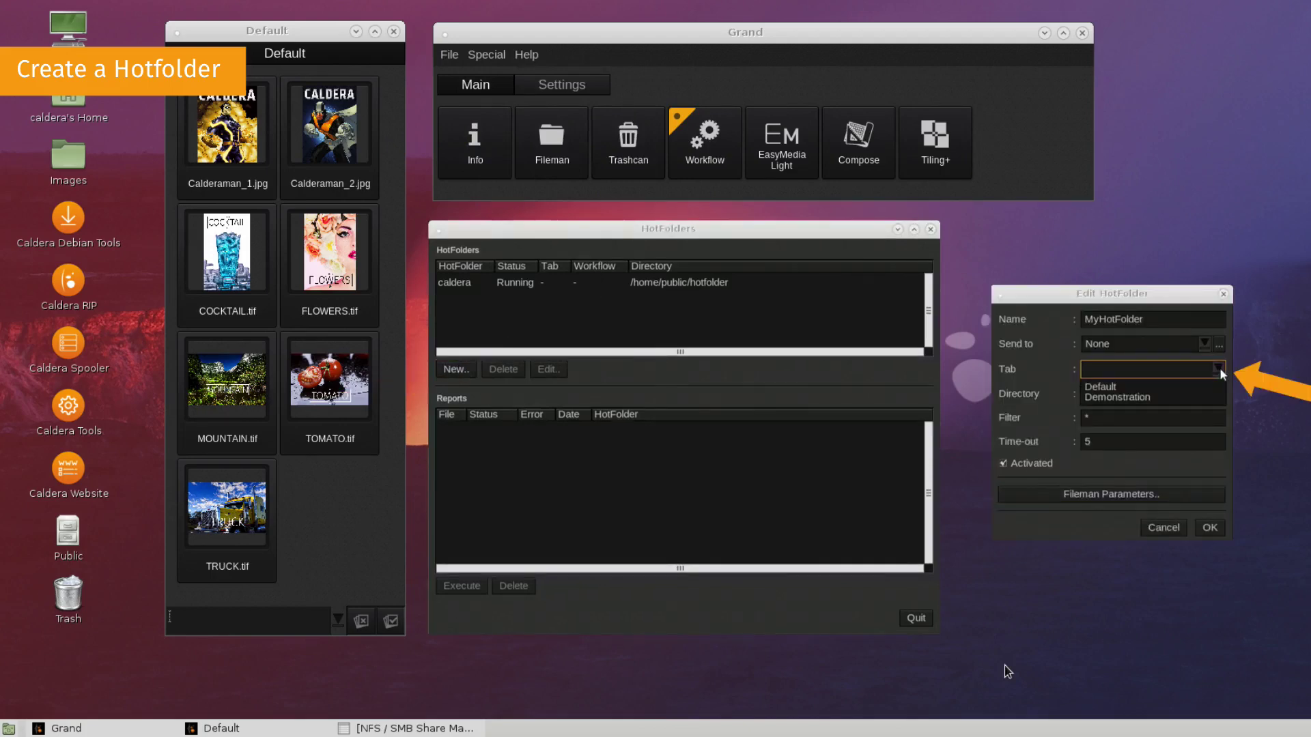
click(1179, 395)
click(1219, 394)
text(/mnt/)
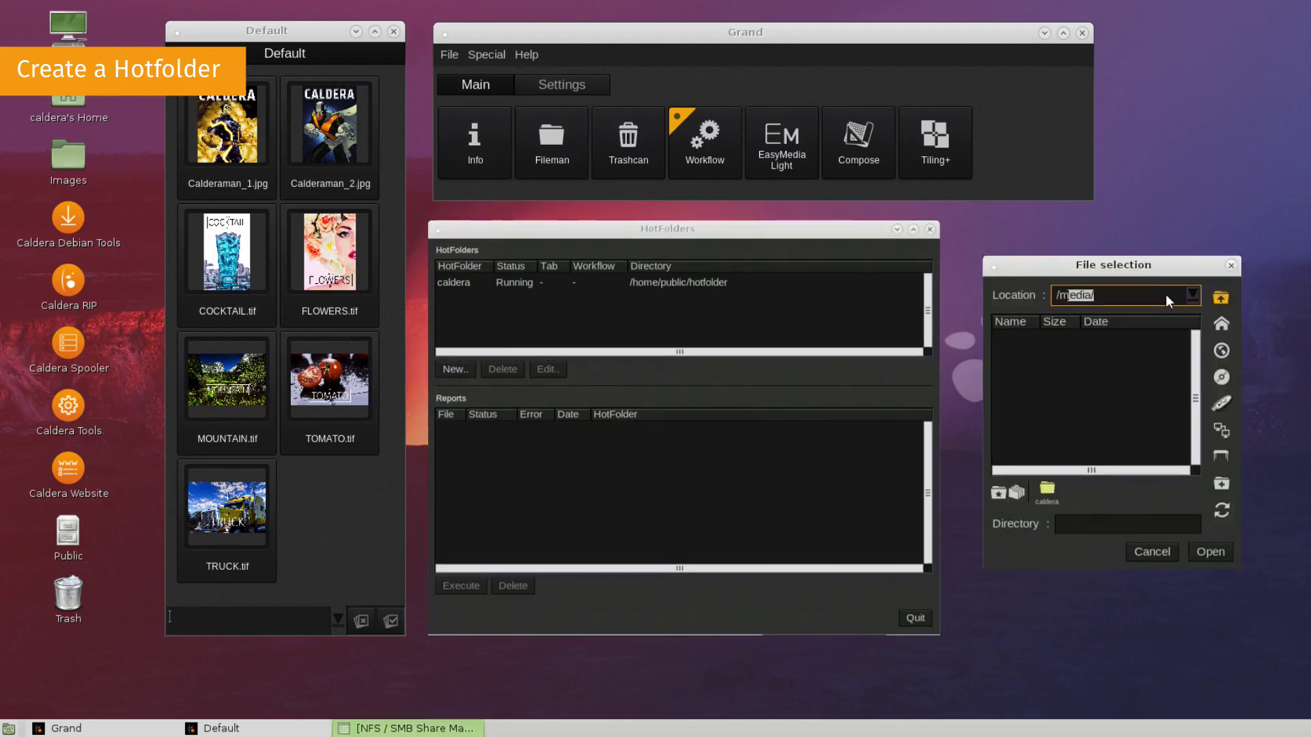
text(smb/10.59.2.50/Demo)
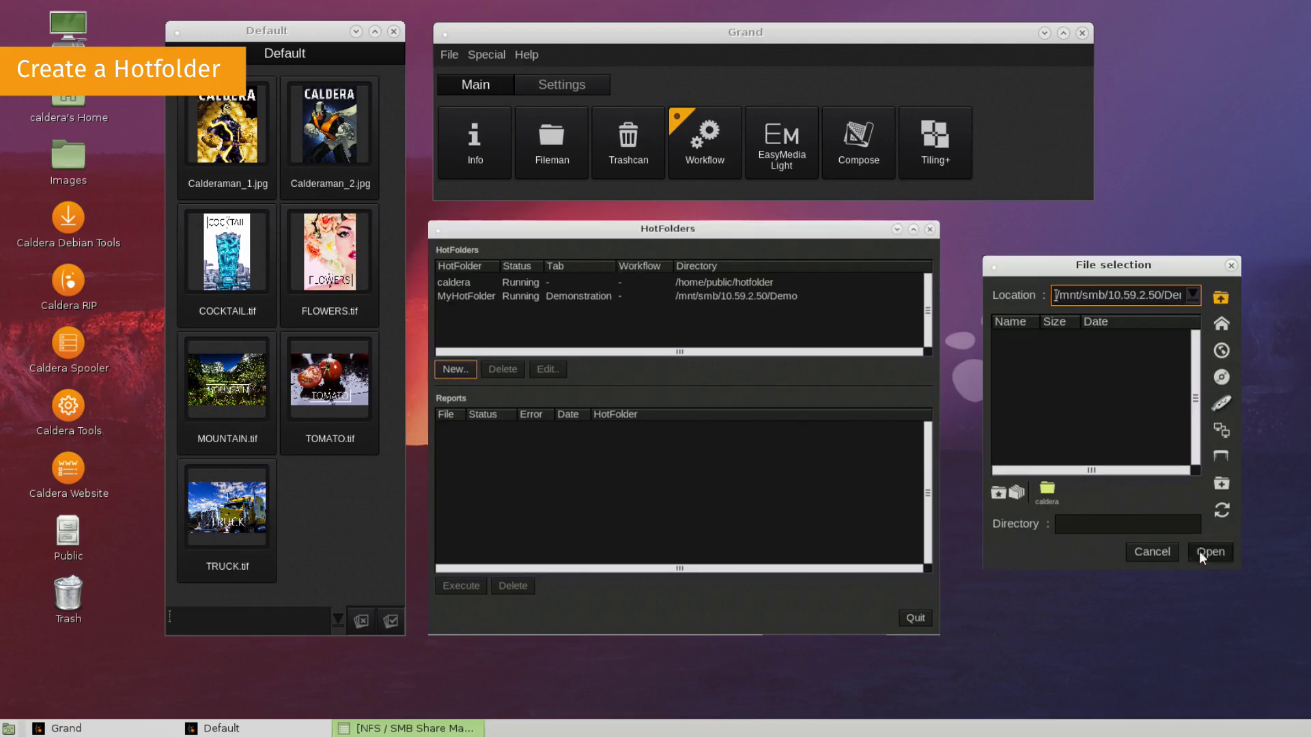
click(1209, 550)
click(1209, 527)
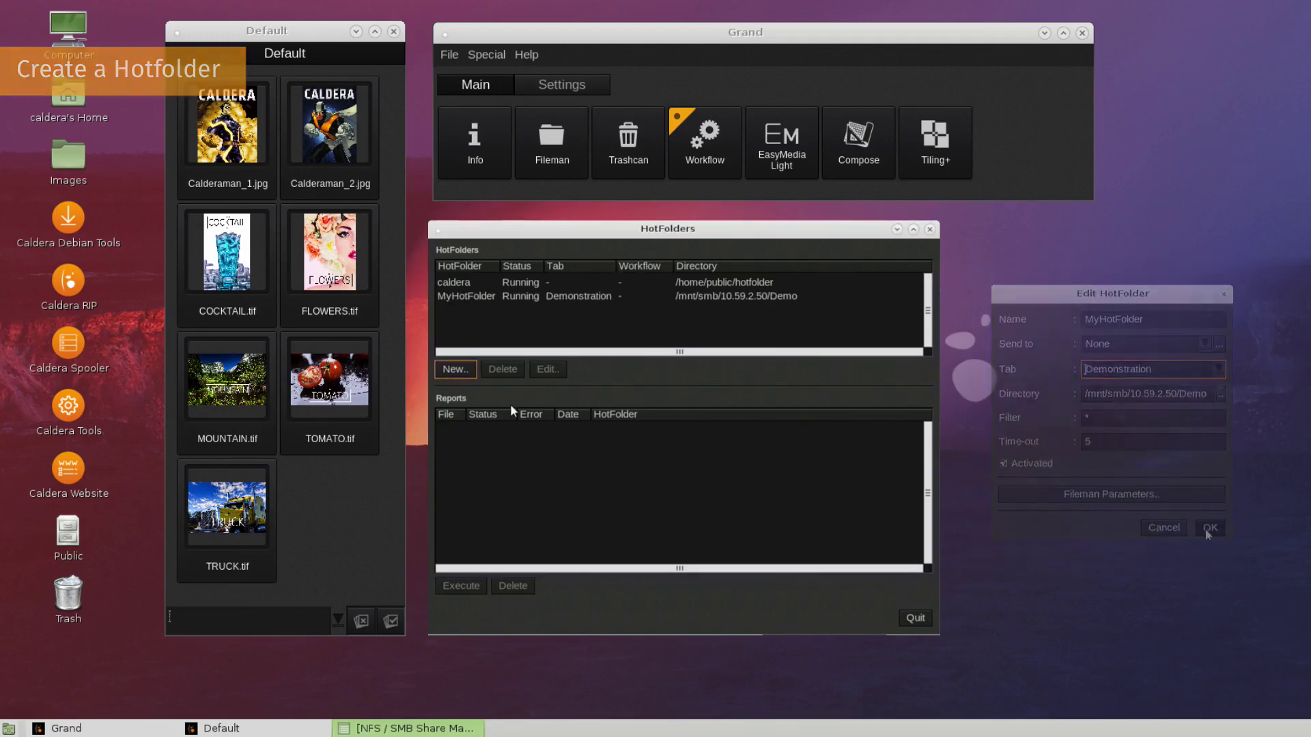